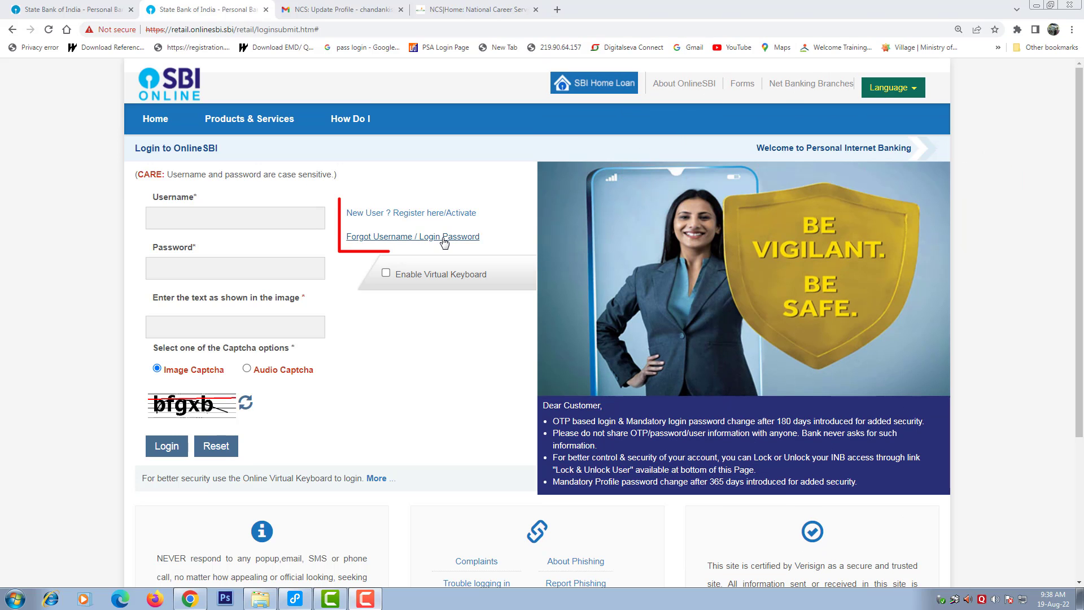
- Open Forgot Username / Login Password full screen and continue with 'Forgot My Login Password'
click(444, 237)
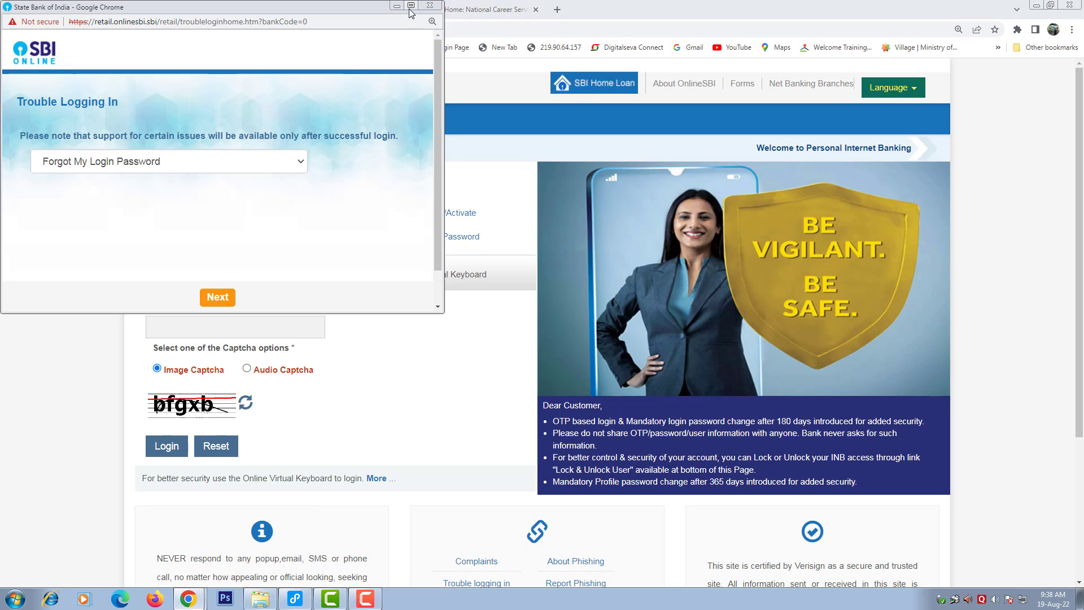
click(411, 6)
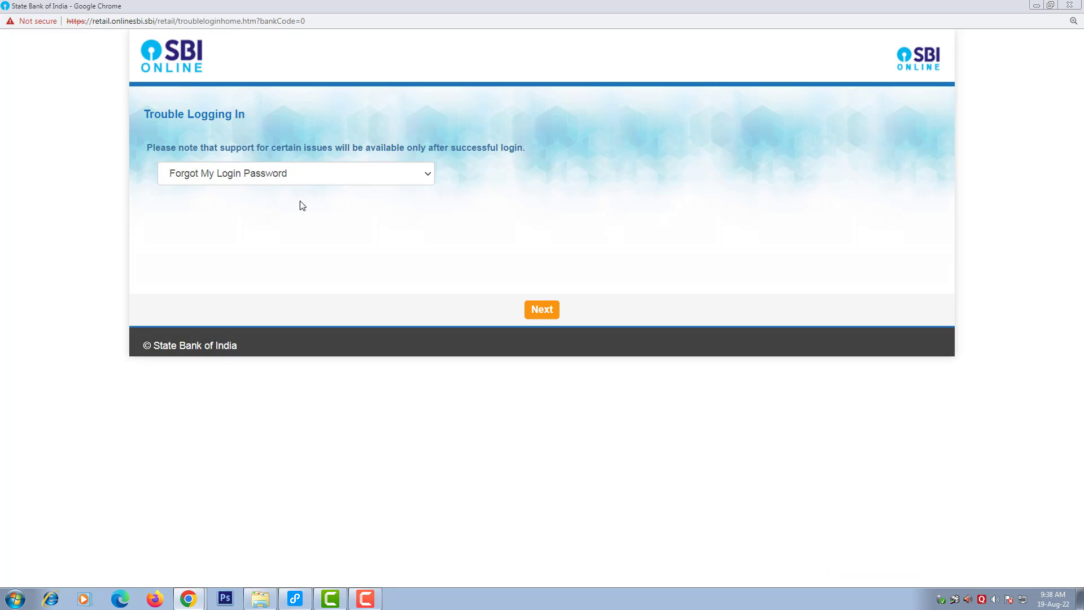
click(299, 175)
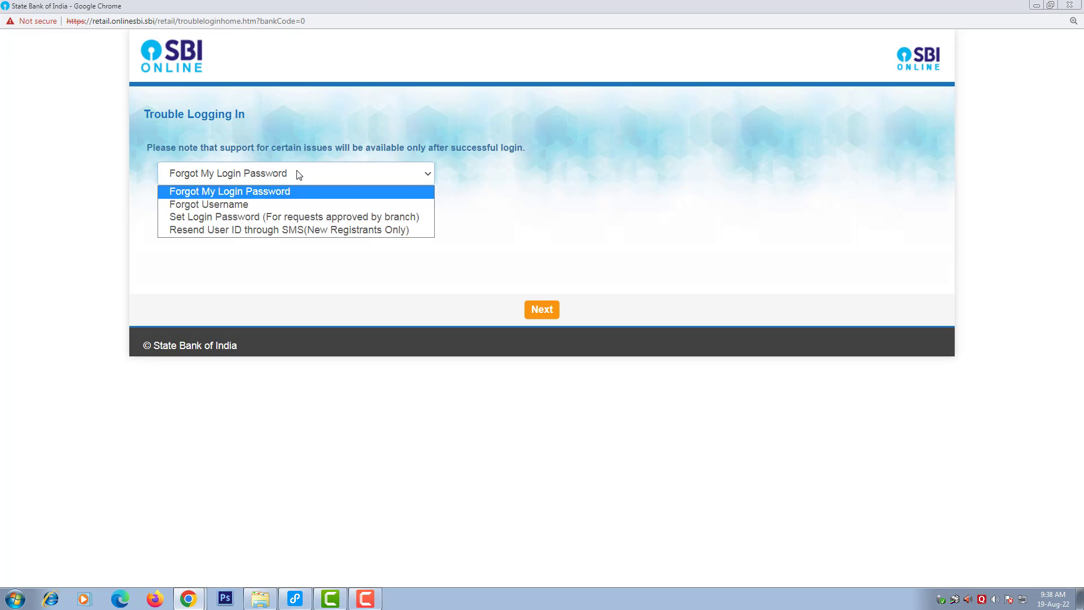
click(235, 175)
click(542, 310)
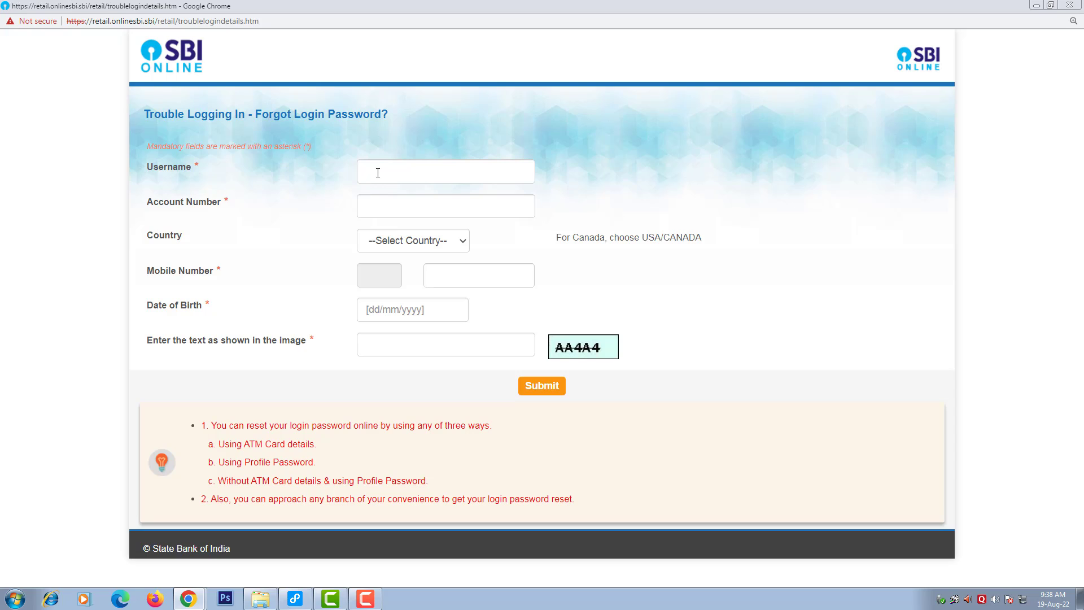
- Enter the username and the account number in the Forgot Login Password form
click(370, 172)
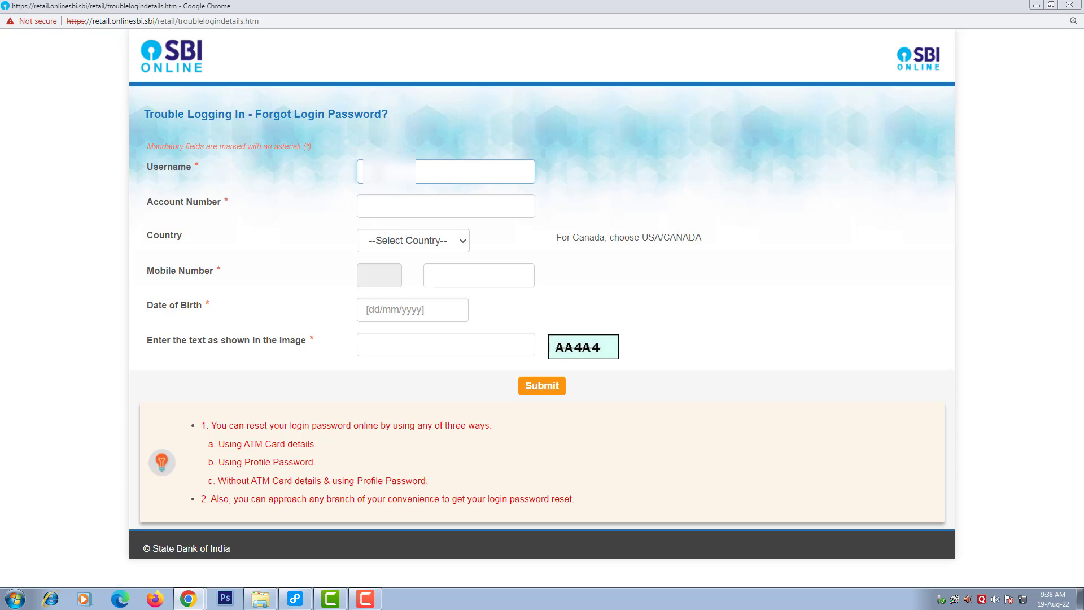
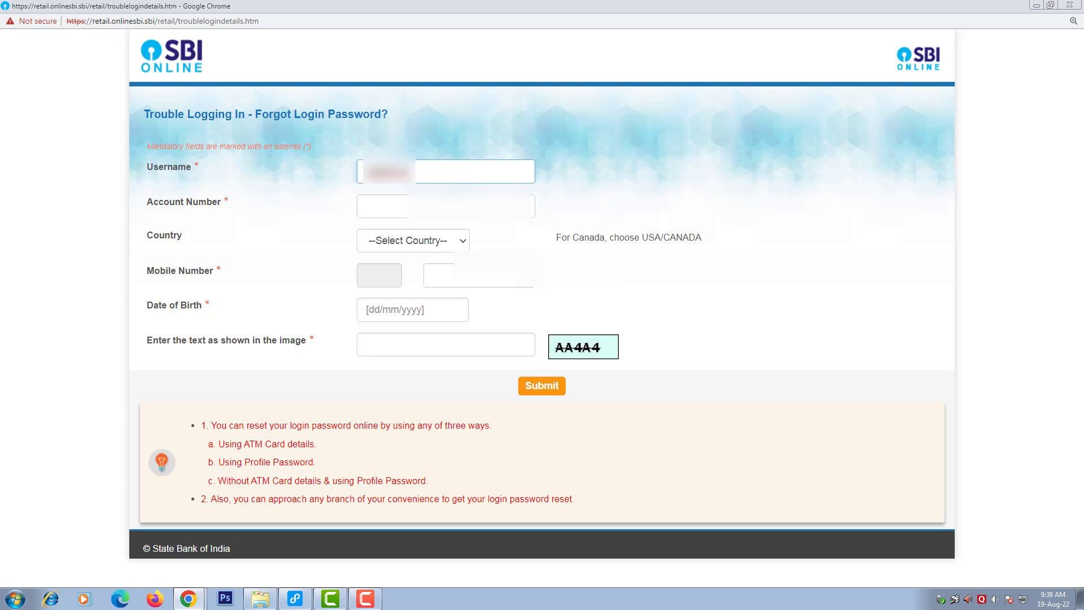
click(373, 206)
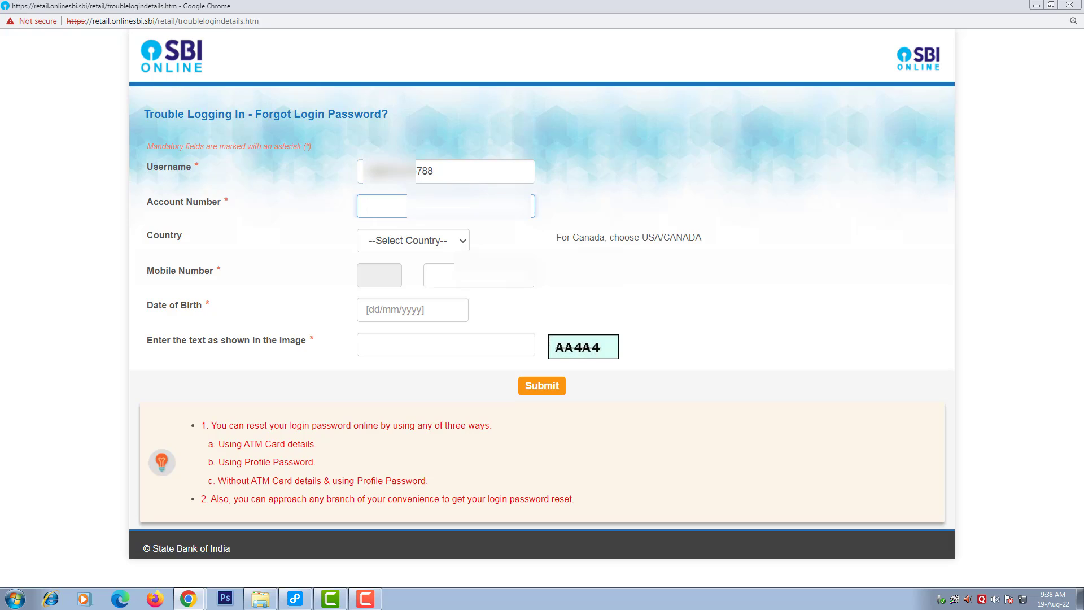
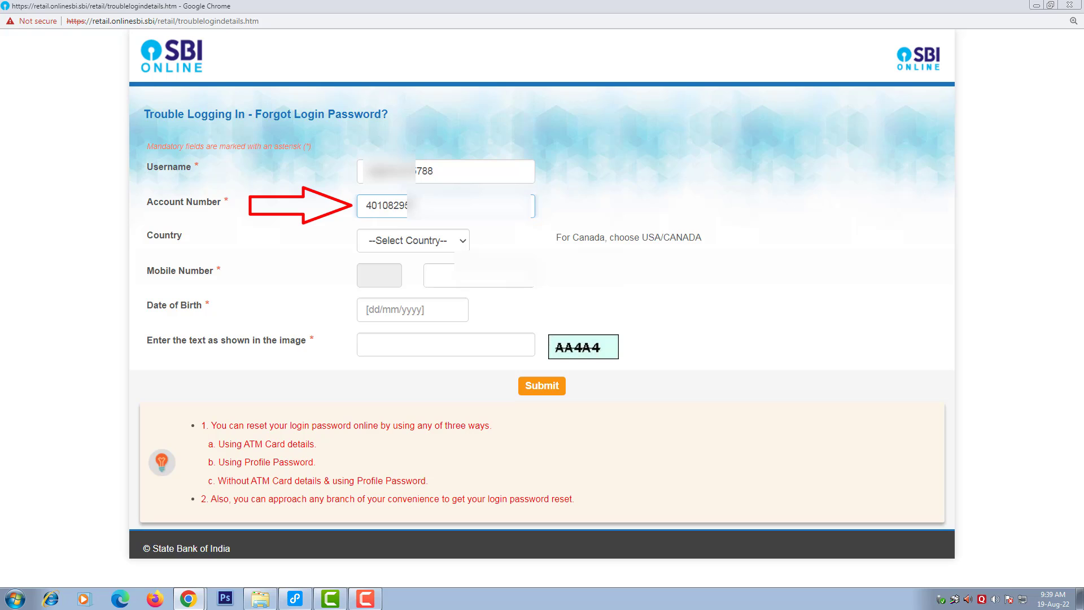
- Set the country to India and enter the registered mobile number and date of birth
key(Tab)
key(Tab)
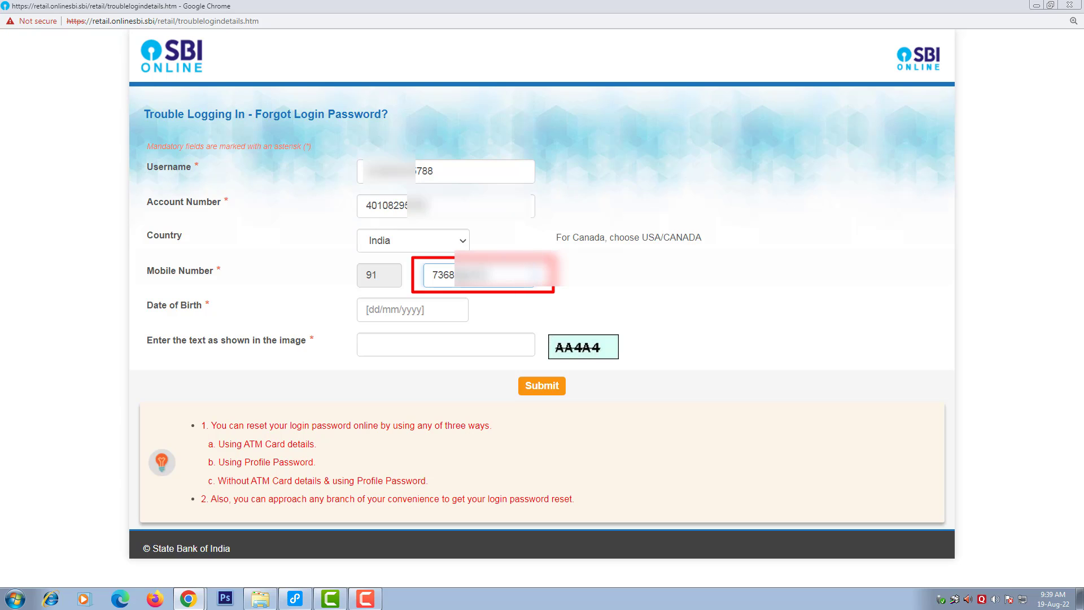
key(Tab)
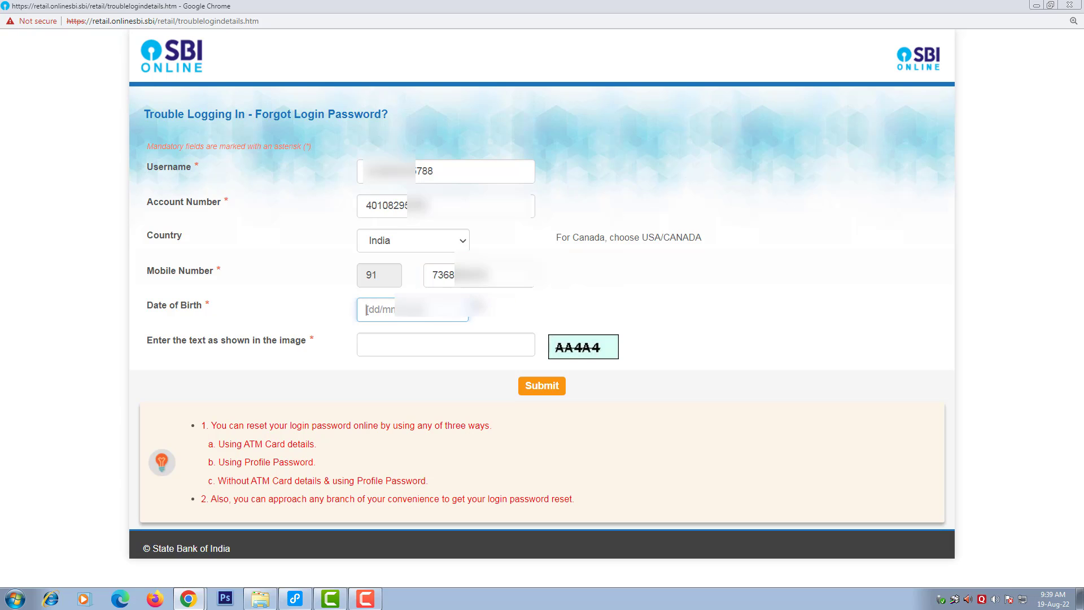
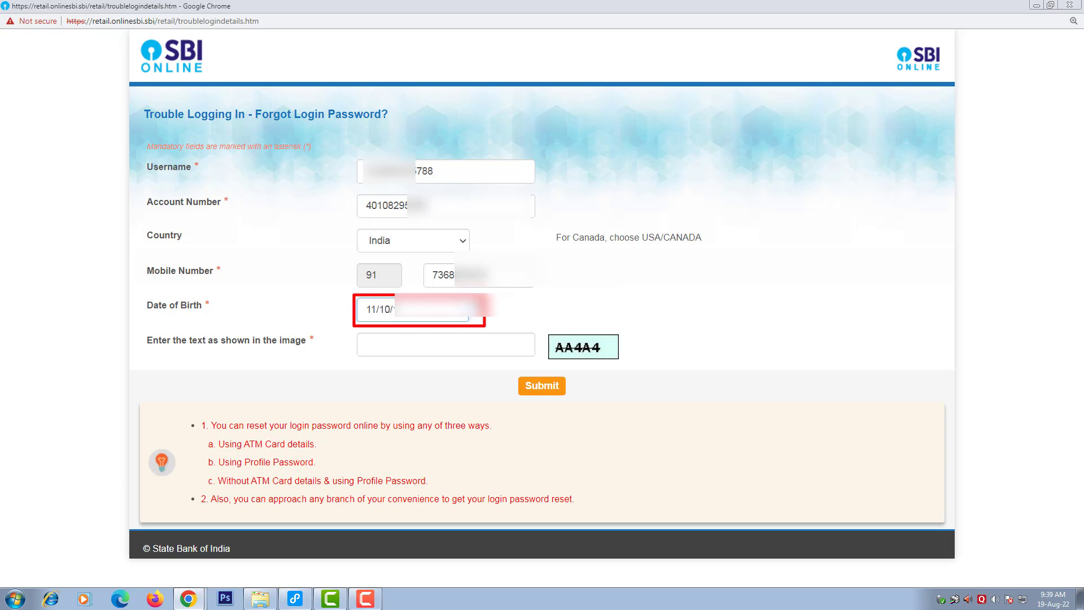
- Enter captcha text AA4A4, correcting a typo, and submit the details
click(454, 351)
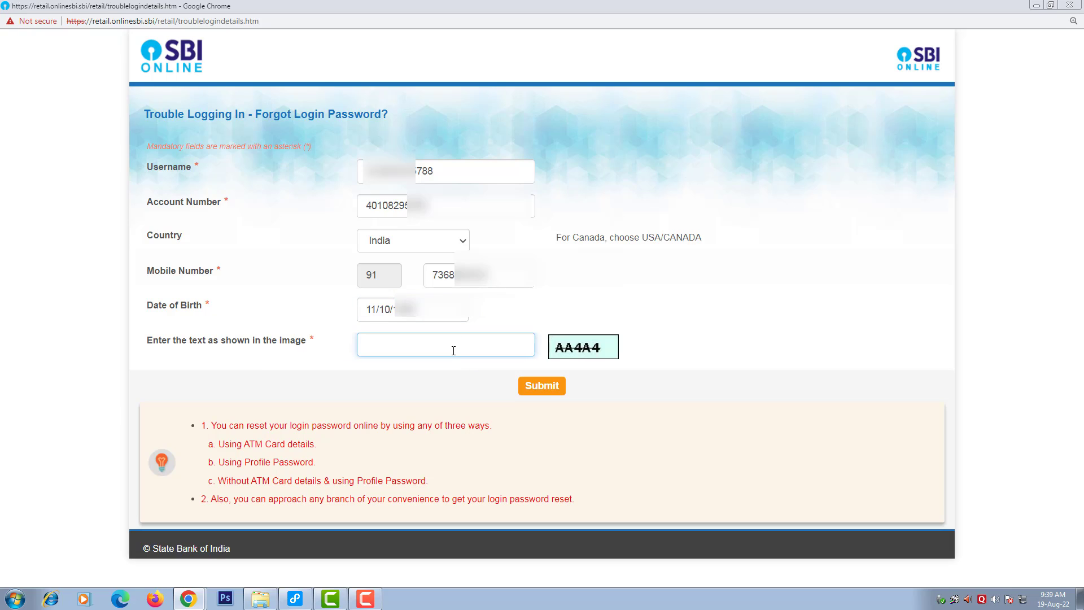
text(AAA)
key(BackSpace)
text(4)
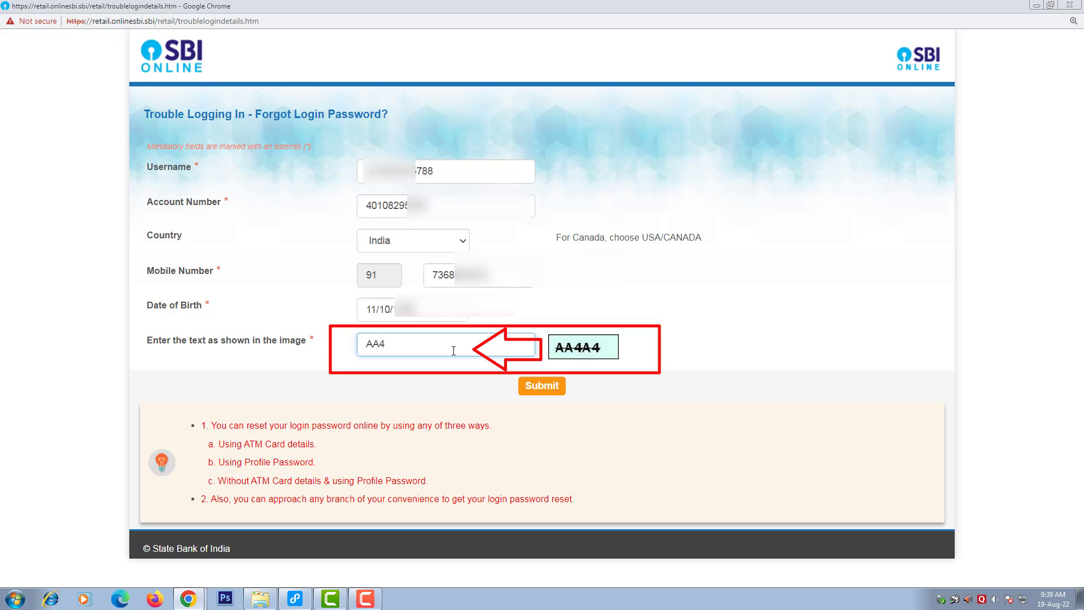
text(A4)
click(552, 387)
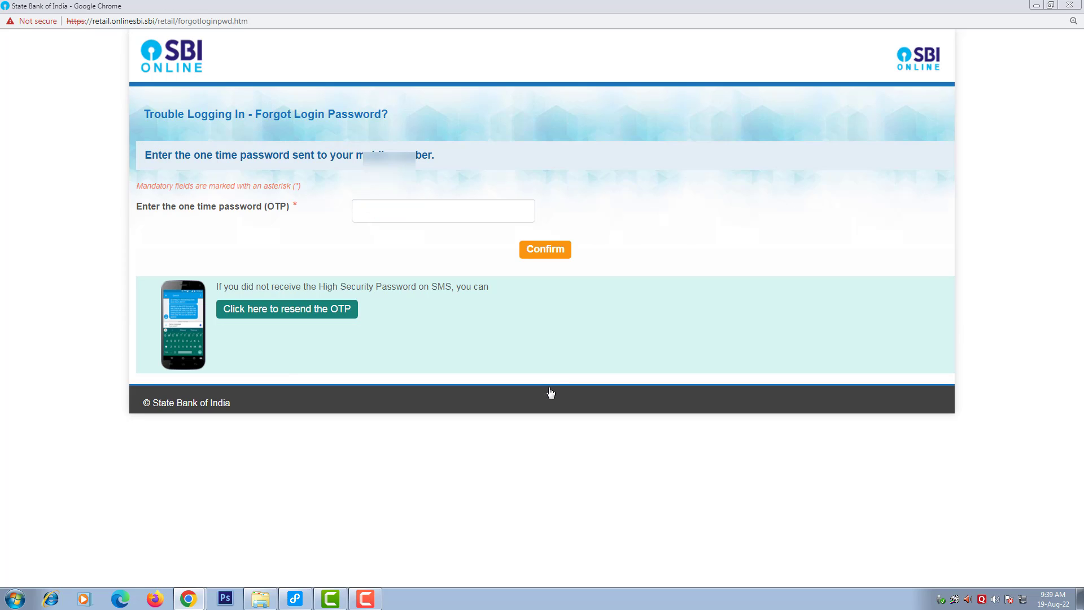
- Enter the SMS one-time password and confirm it
click(385, 213)
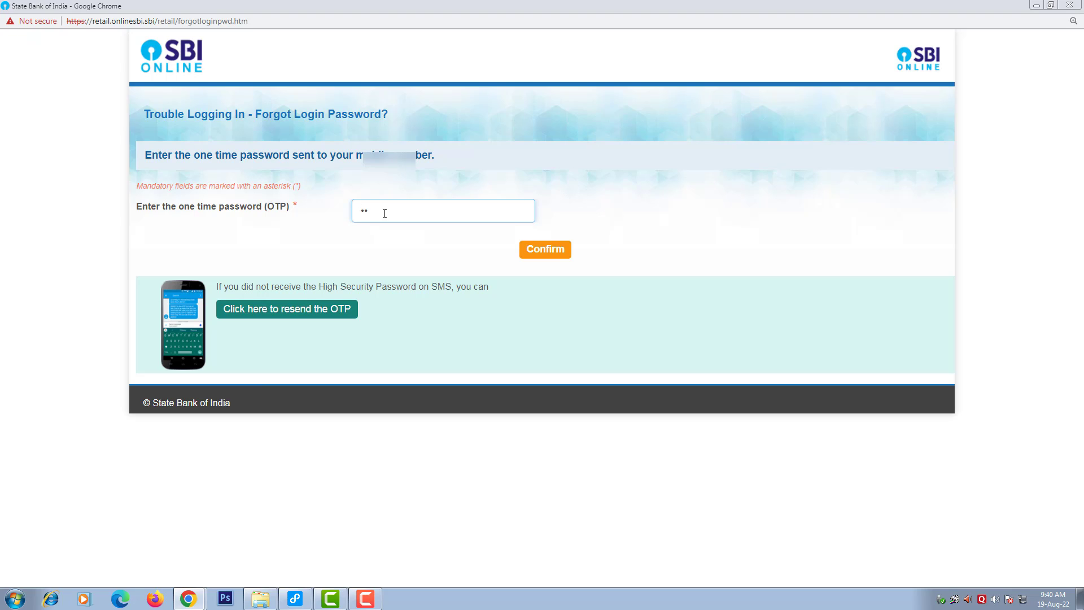
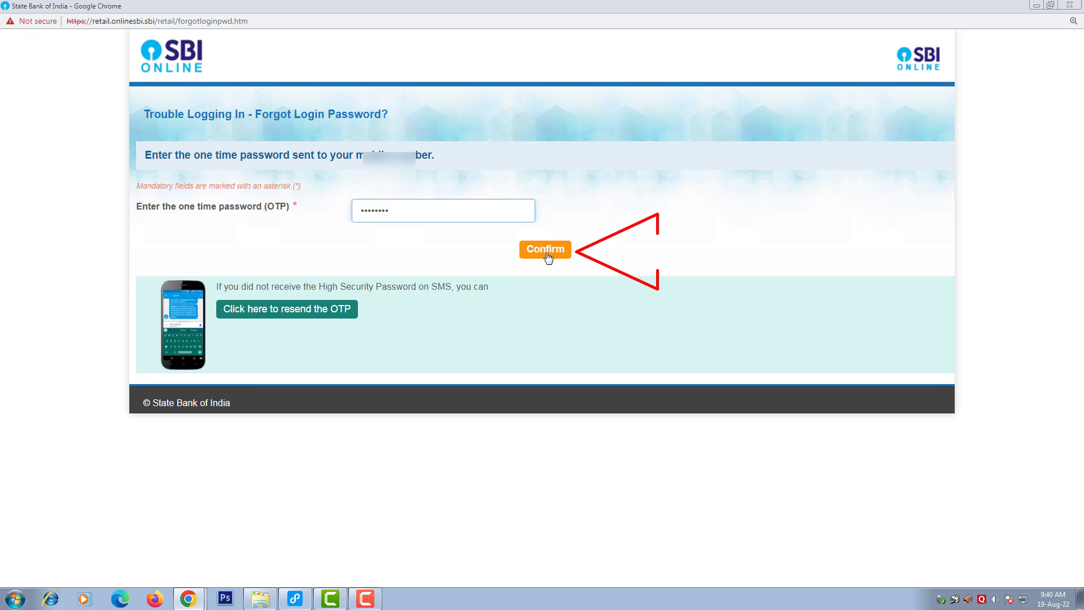
click(545, 250)
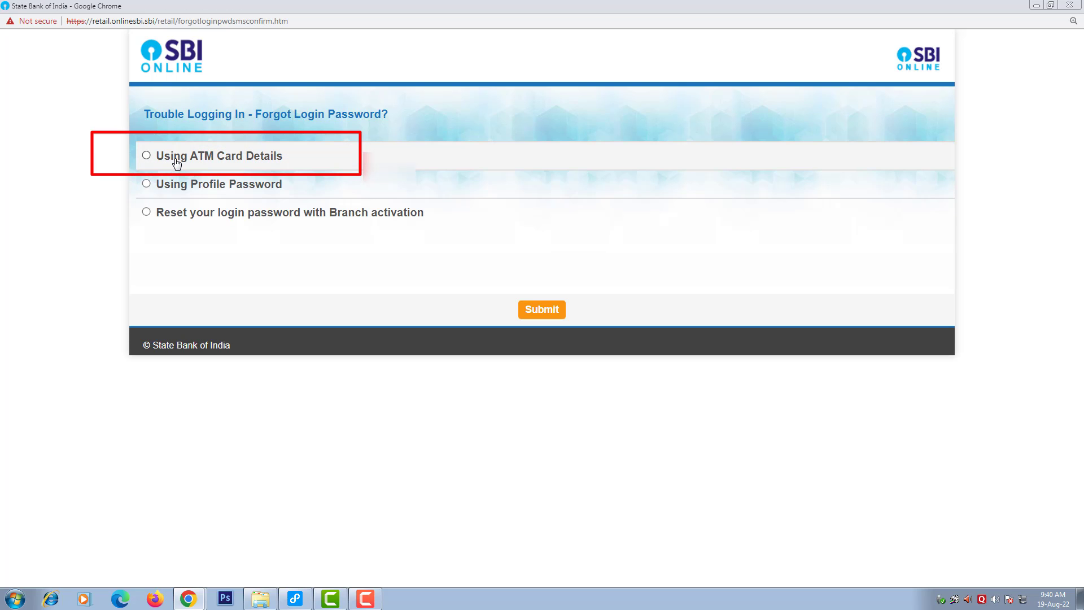
- Choose 'Using ATM Card Details' as the reset method and confirm the active debit card
click(176, 162)
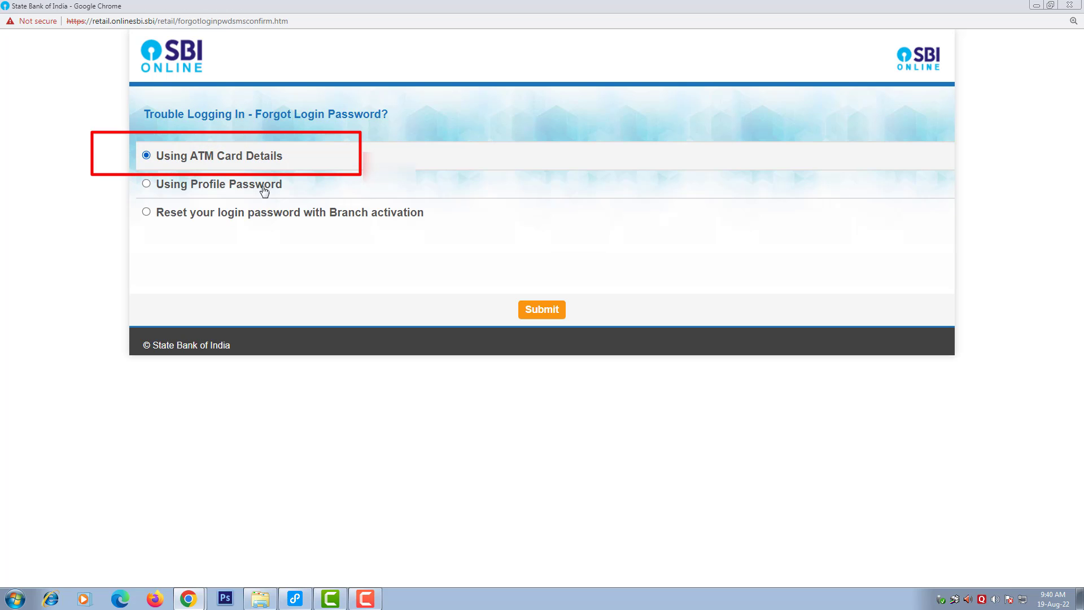
click(543, 312)
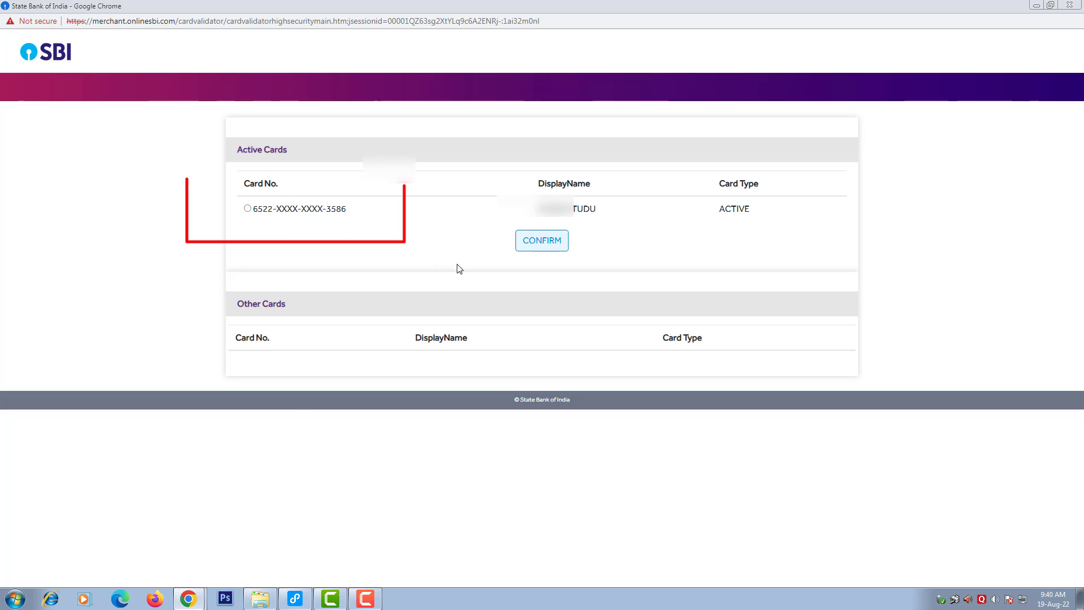
click(248, 209)
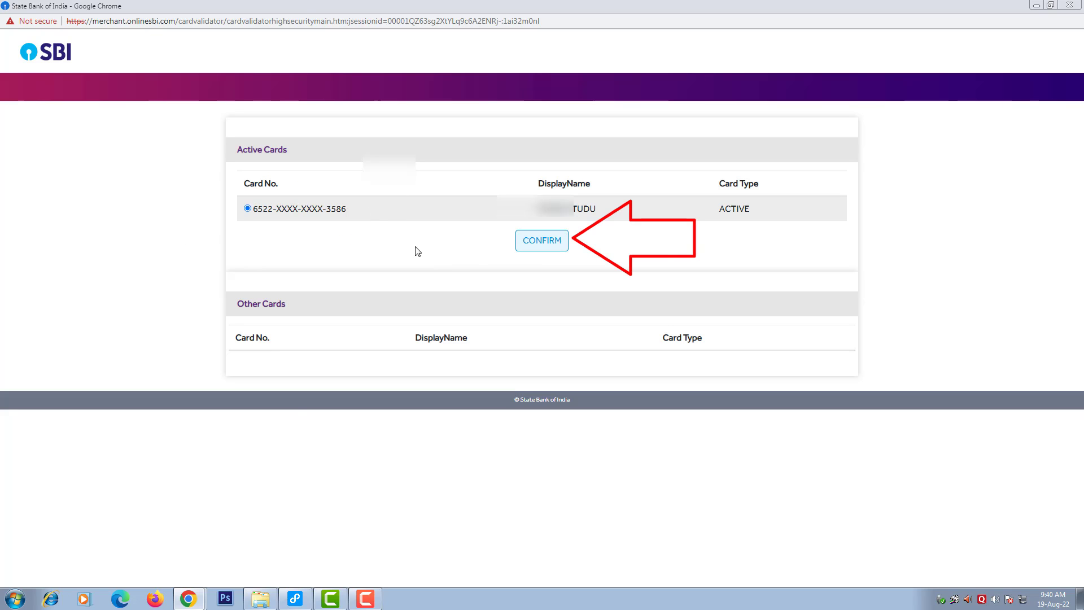
click(539, 248)
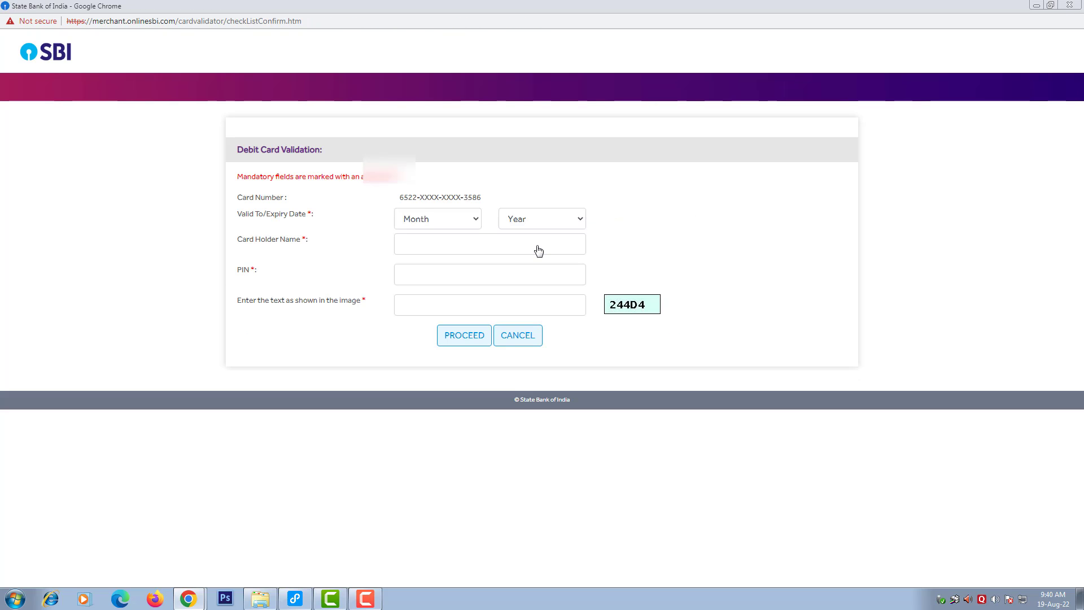
- Set the card expiry to month 03, year 2026, and enter the cardholder name
click(444, 222)
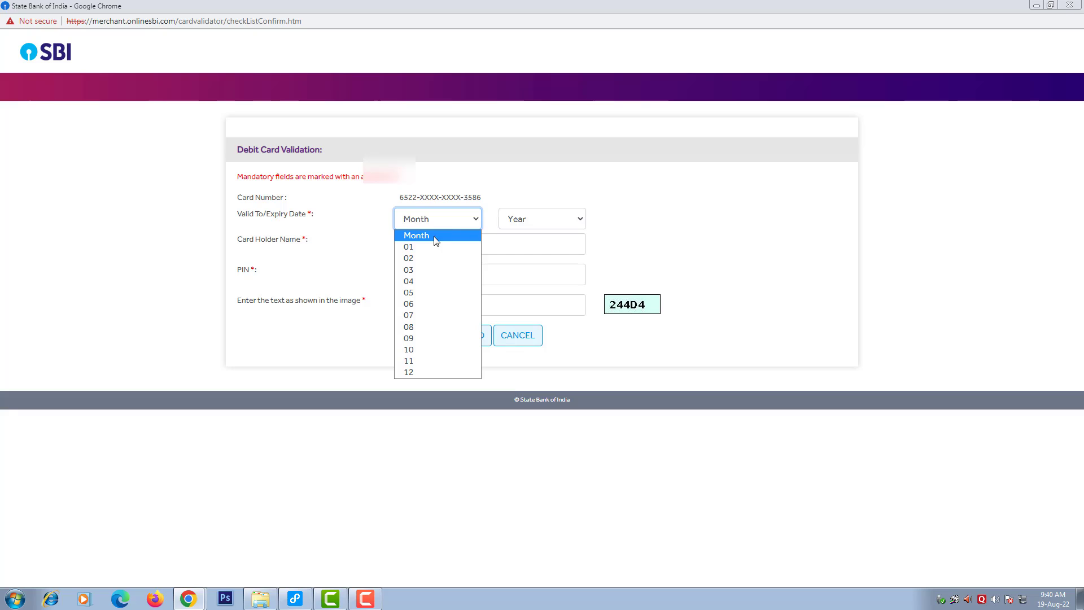
click(425, 270)
click(548, 219)
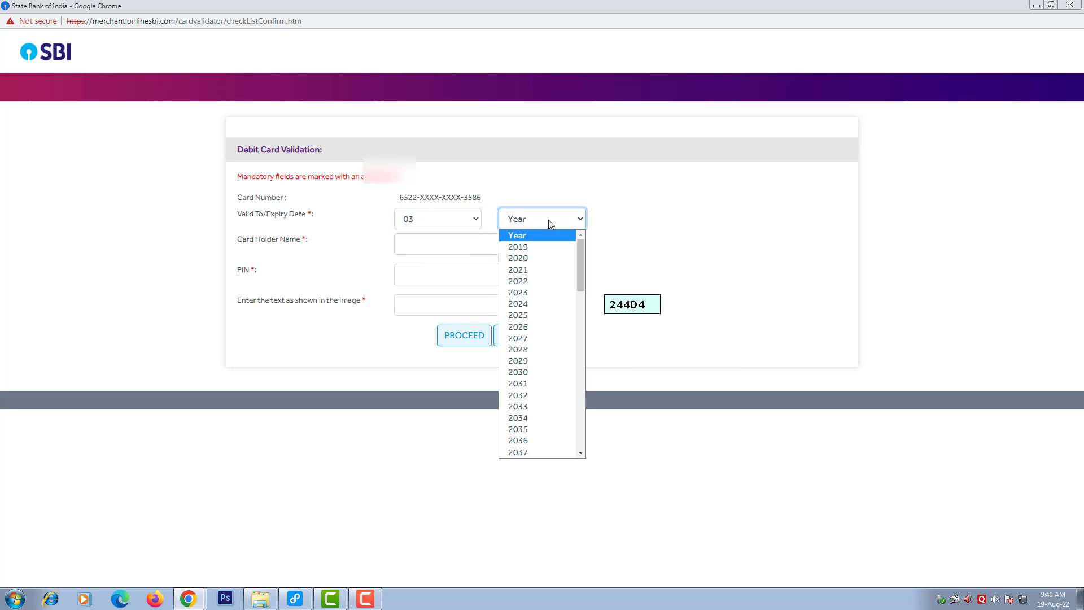
click(534, 327)
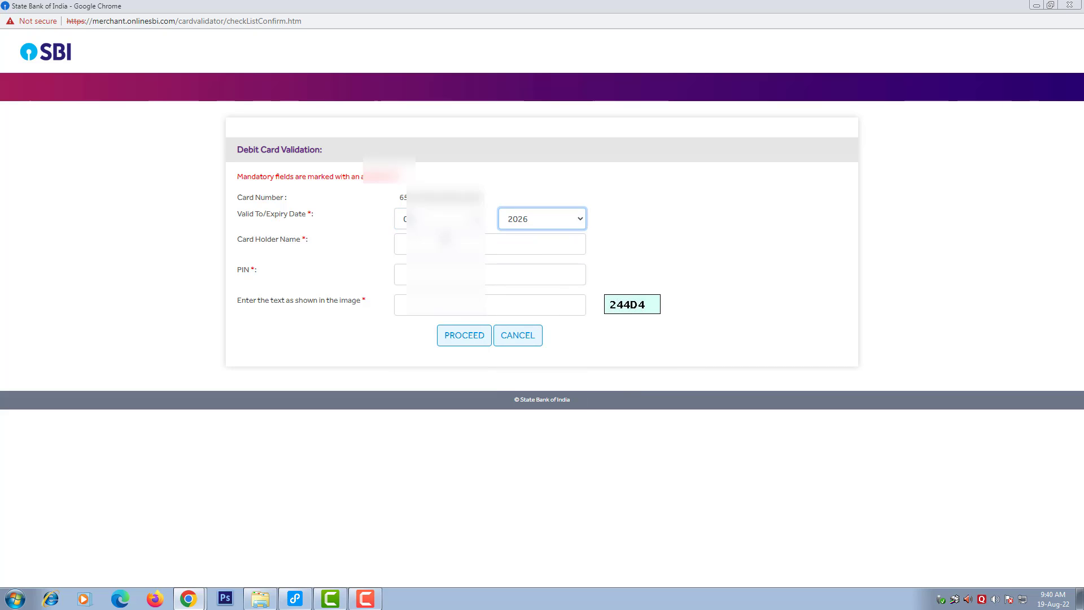
key(Tab)
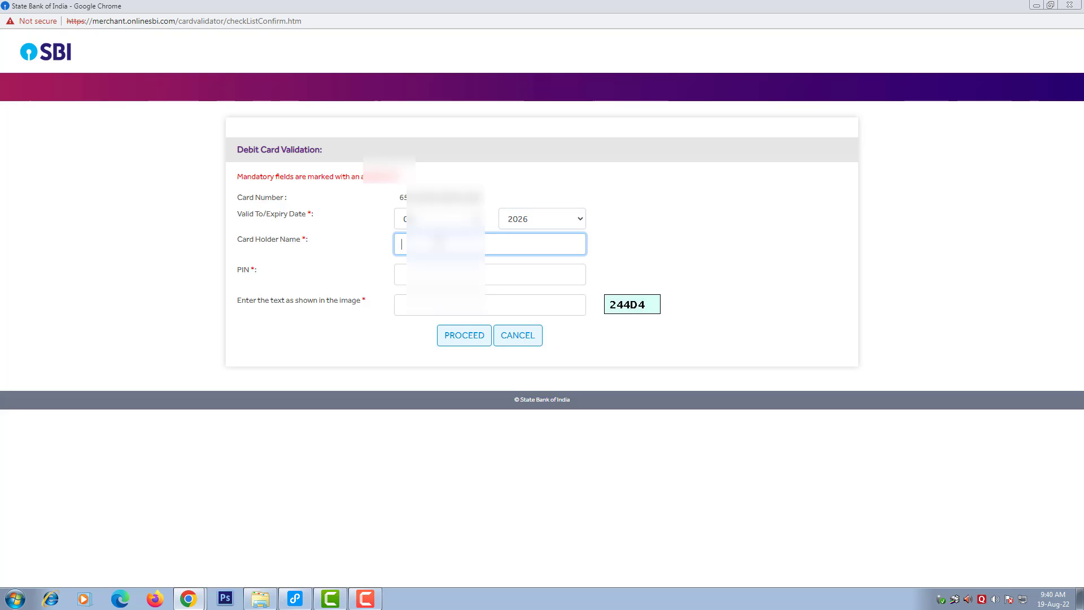
text(Su)
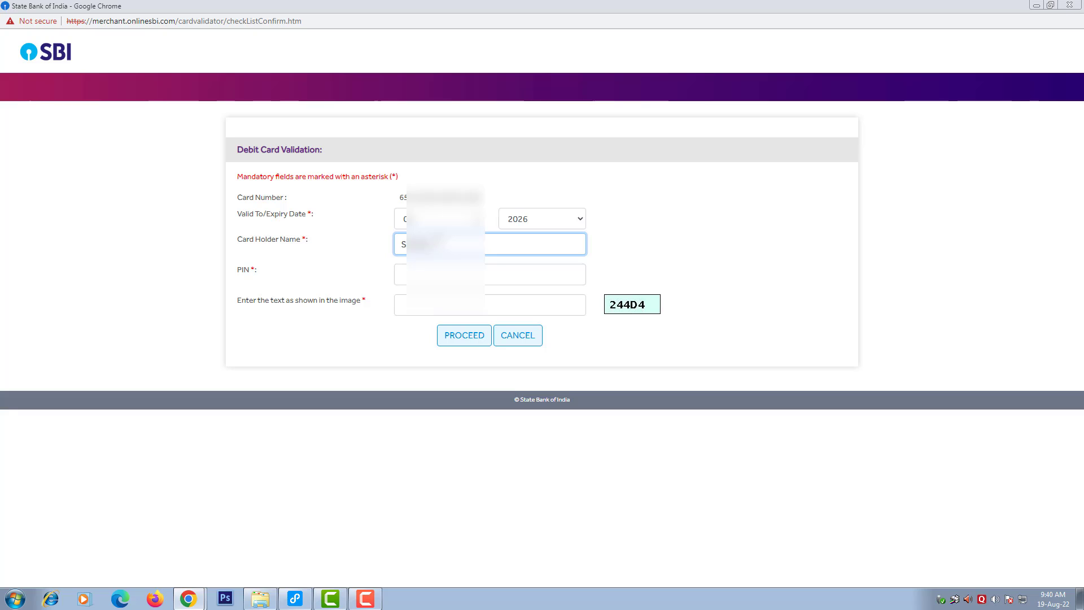
text( Kum)
- Enter the card PIN and captcha text, then proceed with validation
click(537, 275)
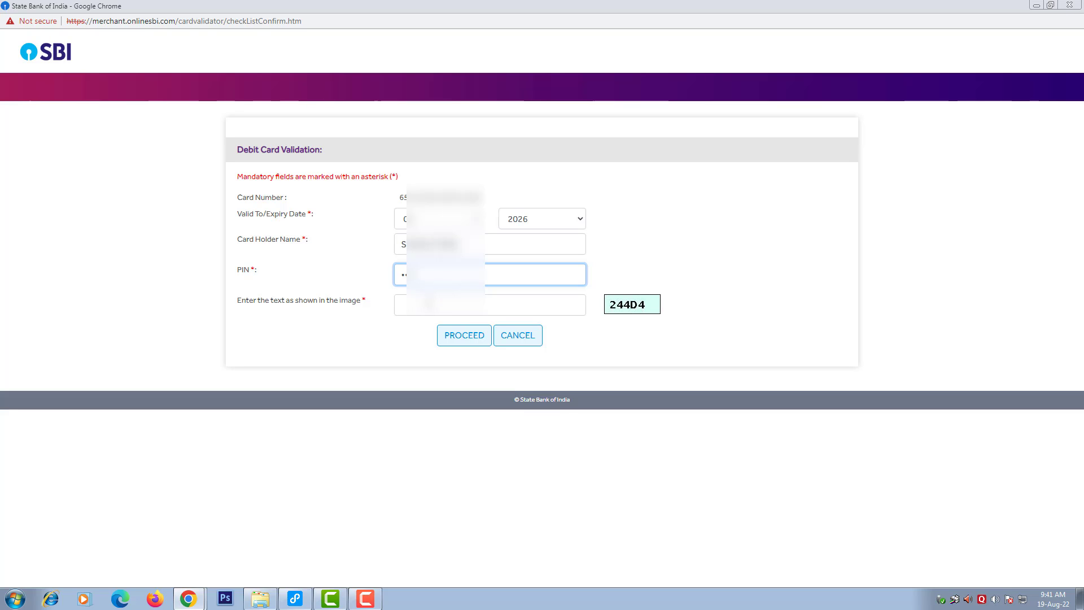
click(438, 305)
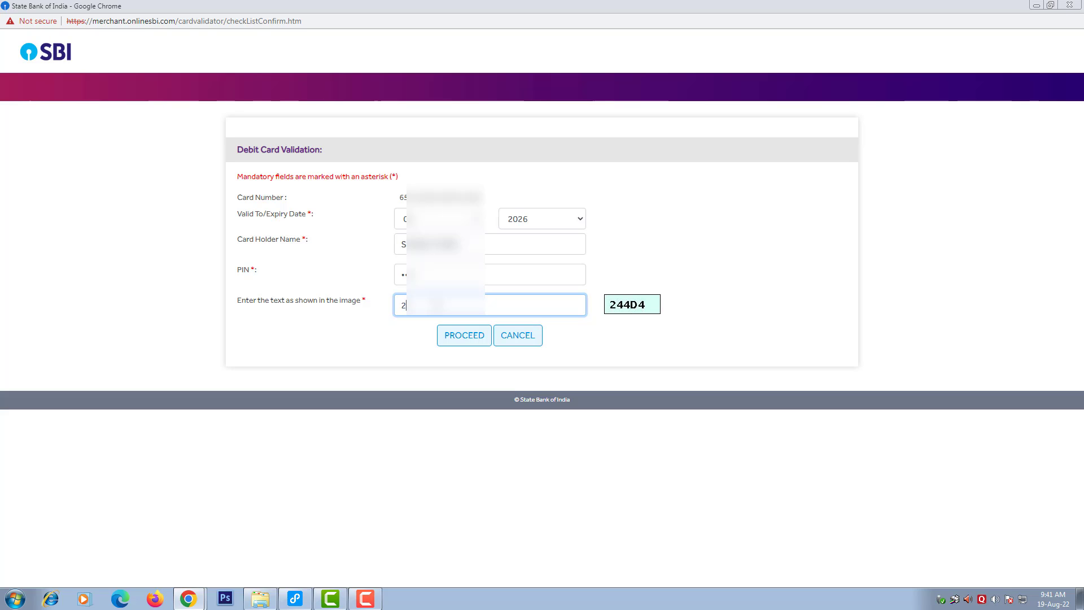
click(464, 338)
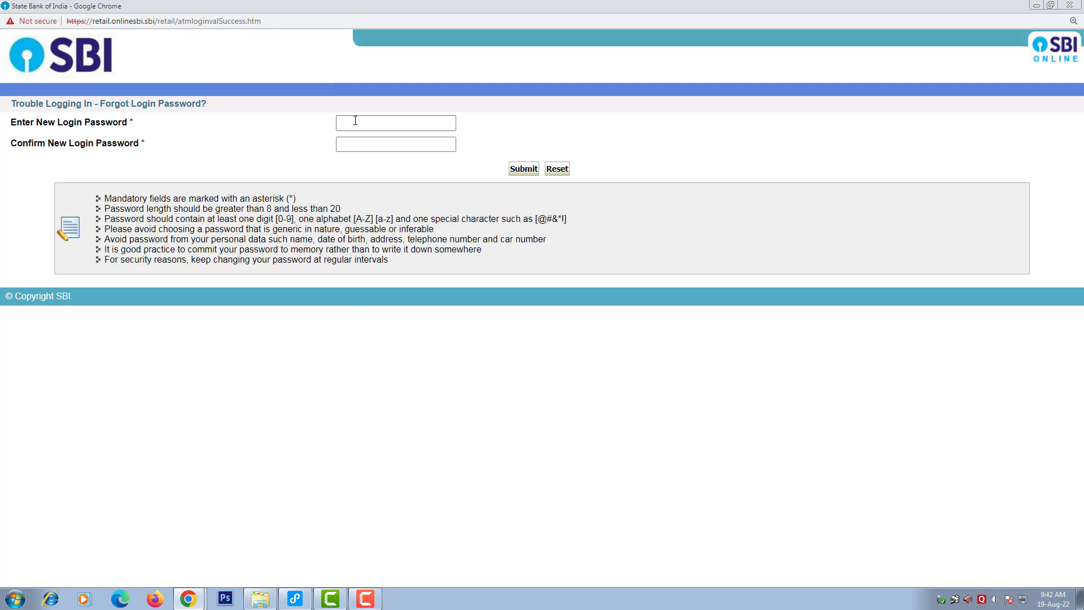
- Type a new login password and its confirmation, then clear the mistyped confirmation
click(355, 124)
click(354, 124)
text(******)
text(****)
click(351, 138)
text(****)
key(BackSpace)
key(BackSpace)
key(BackSpace)
key(BackSpace)
key(BackSpace)
- Retype the matching new login password in both fields and submit it
click(386, 126)
key(BackSpace)
key(BackSpace)
key(BackSpace)
key(BackSpace)
key(BackSpace)
key(BackSpace)
key(BackSpace)
key(BackSpace)
key(BackSpace)
key(BackSpace)
text(••••••••••)
click(379, 142)
text(••)
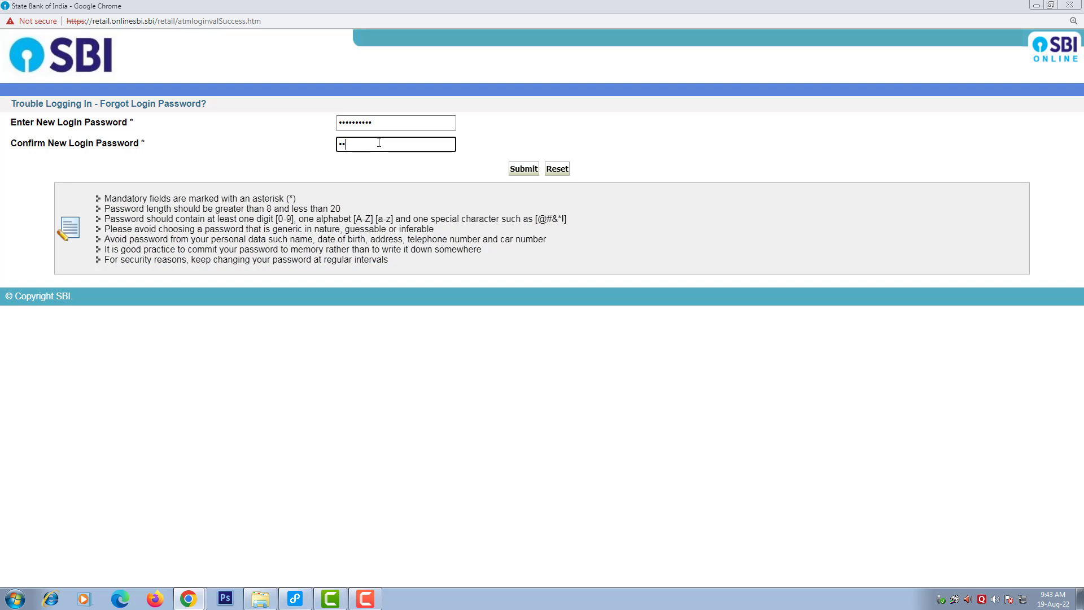
text(••••••••)
click(518, 172)
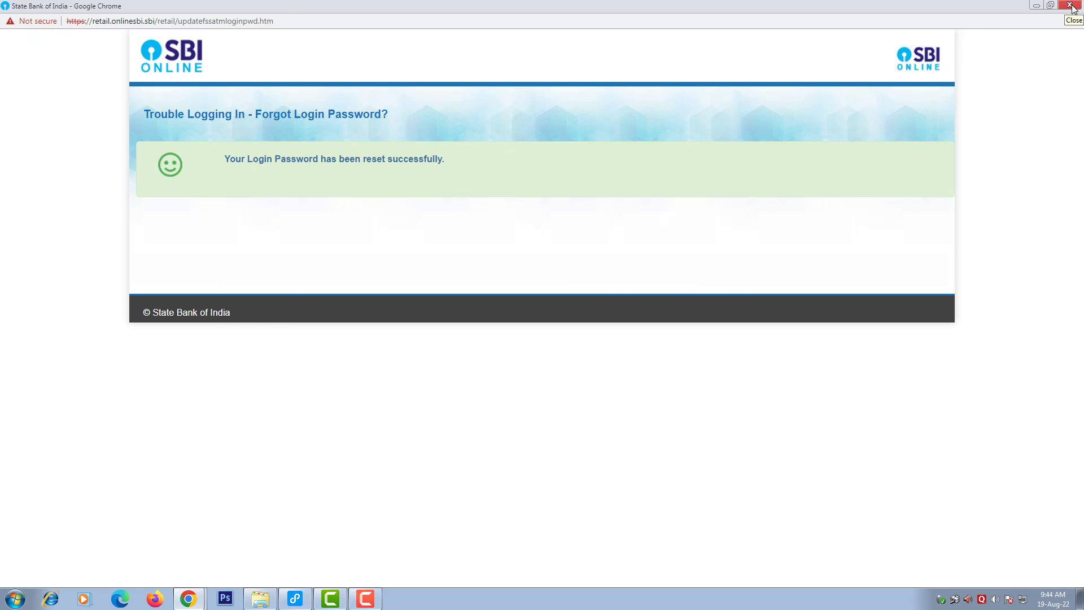
- Close the 'reset successfully' confirmation window to return to the login page
click(1071, 6)
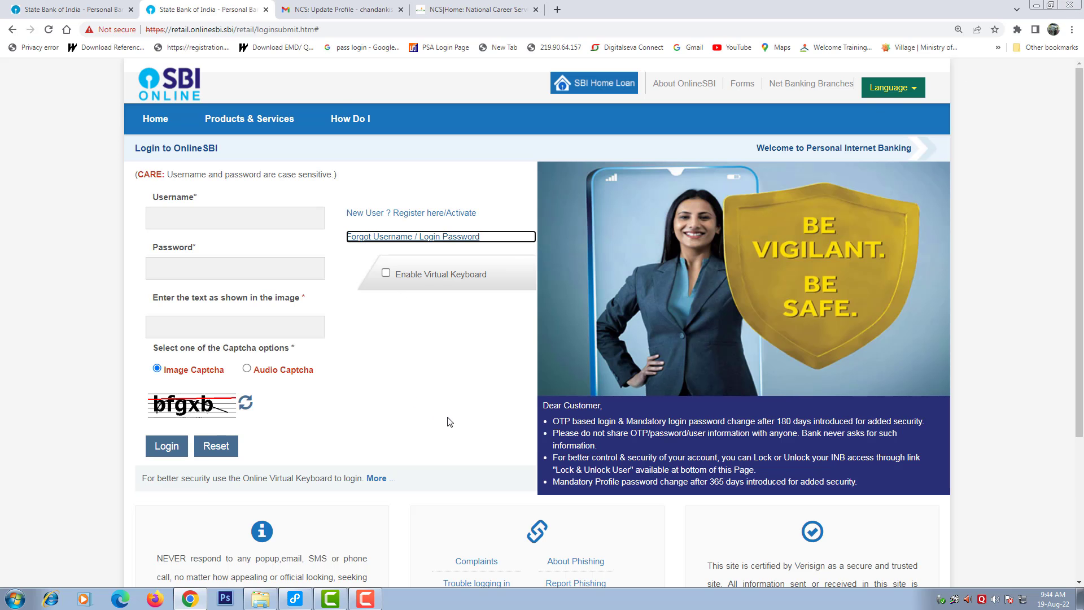
scroll(451, 422, down, 1)
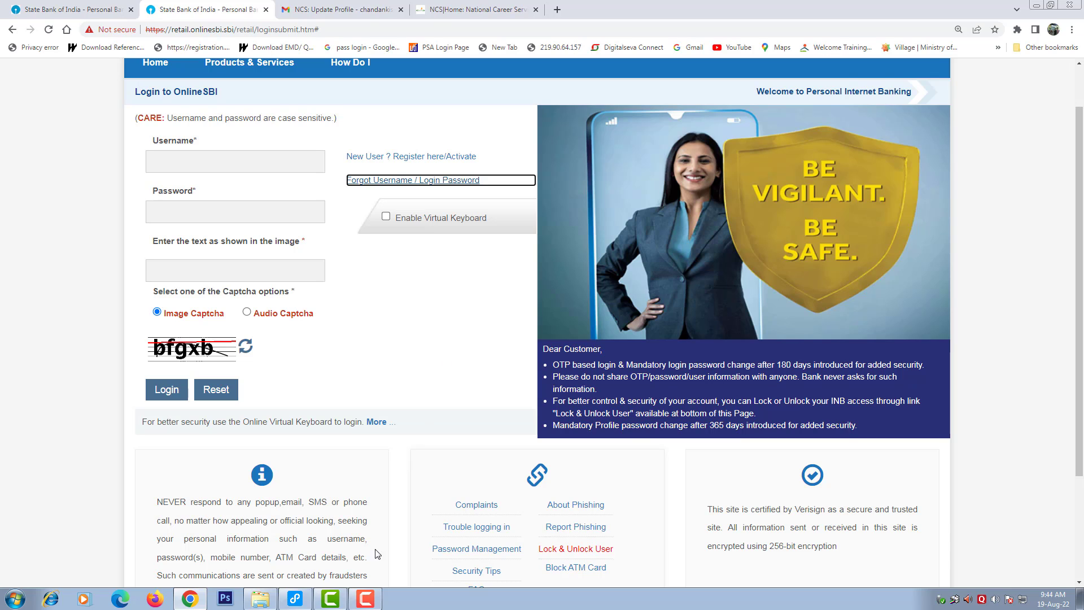
click(365, 599)
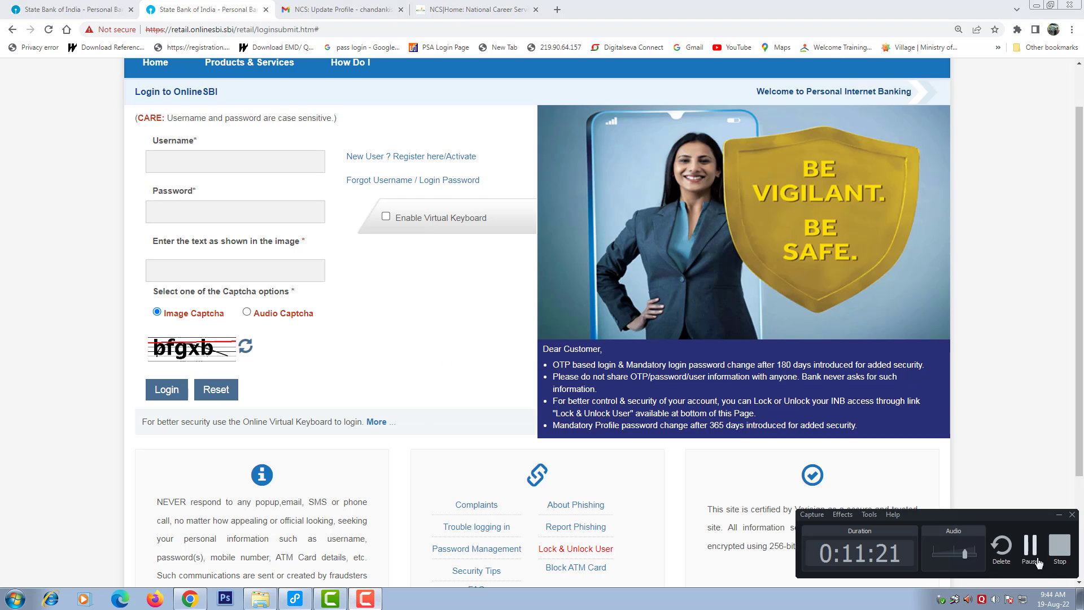